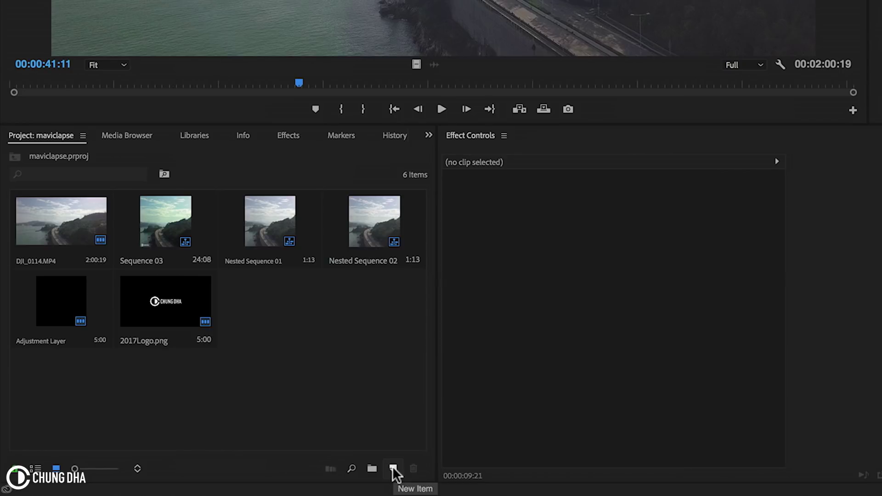
# - Configure a new sequence with a 1080 x 1080 frame size and a 29.97 frames/second timebase
pyautogui.click(197, 450)
pyautogui.click(426, 284)
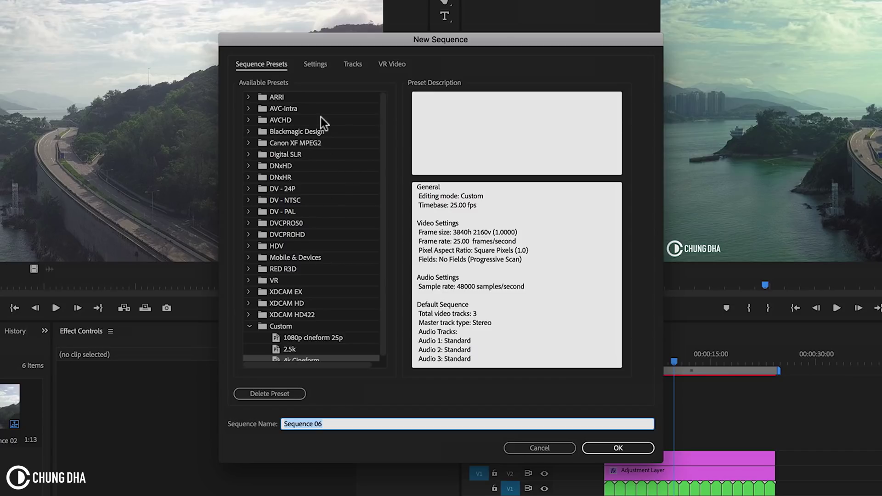
pyautogui.click(320, 62)
pyautogui.click(351, 132)
pyautogui.click(351, 133)
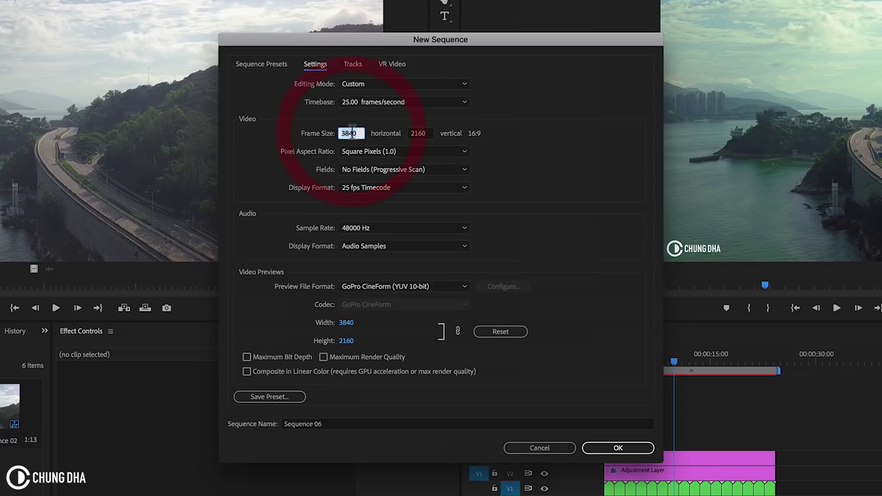
pyautogui.write('10')
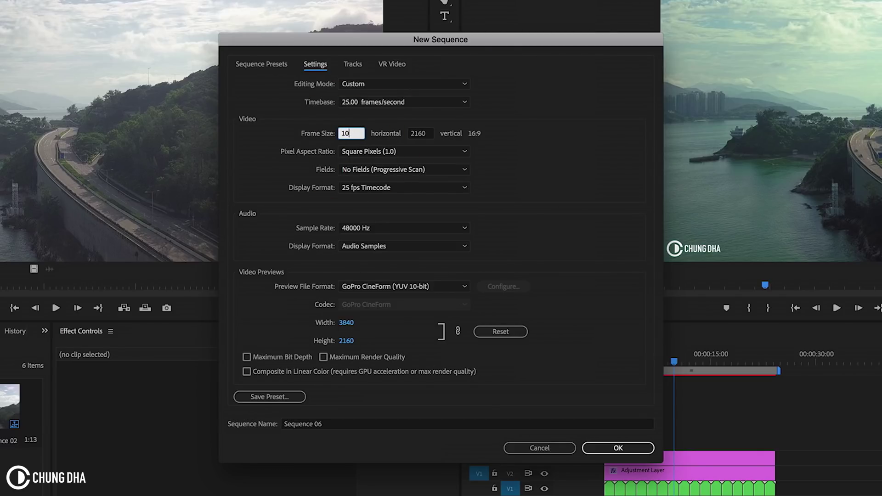
pyautogui.click(418, 133)
pyautogui.write('1080')
pyautogui.click(378, 188)
pyautogui.click(368, 199)
pyautogui.click(357, 102)
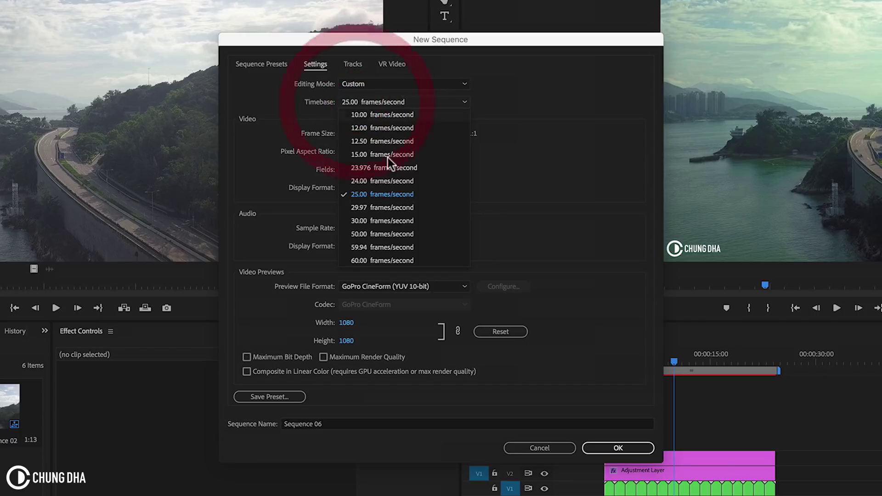
pyautogui.click(371, 204)
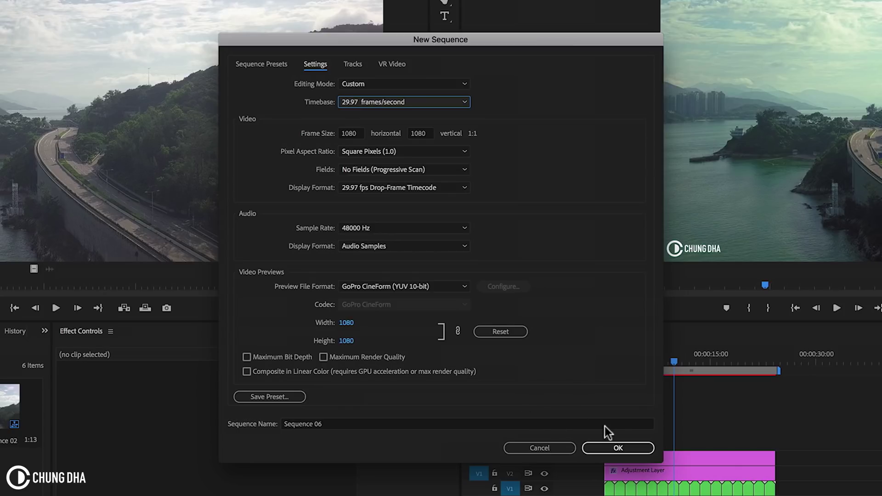
# - Create Sequence 06 and place the DJI_0114 clip at its start on V1
pyautogui.click(606, 446)
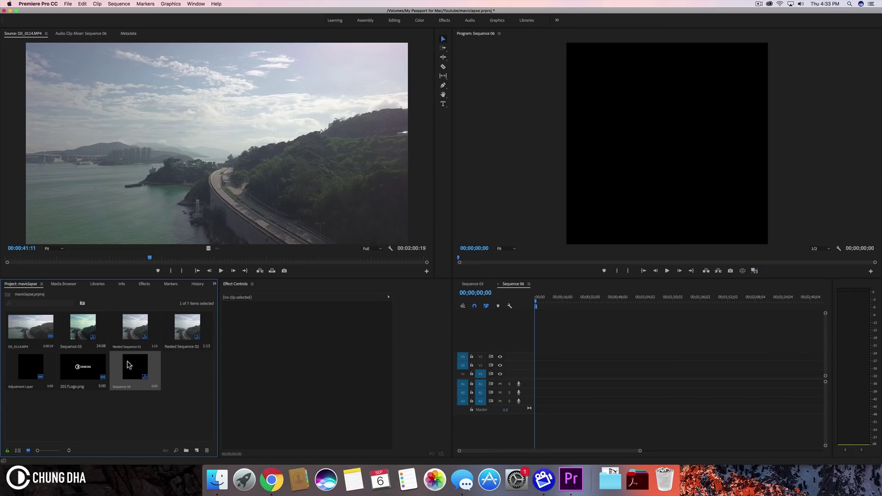
pyautogui.doubleClick(29, 334)
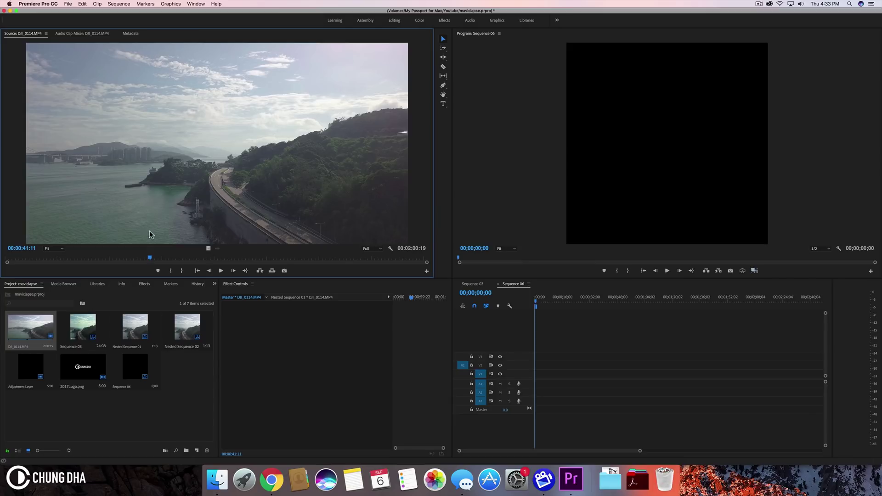
pyautogui.moveTo(463, 275); pyautogui.dragTo(535, 381)
# - Set the DJI_0114 clip's Scale to 50
pyautogui.click(566, 375)
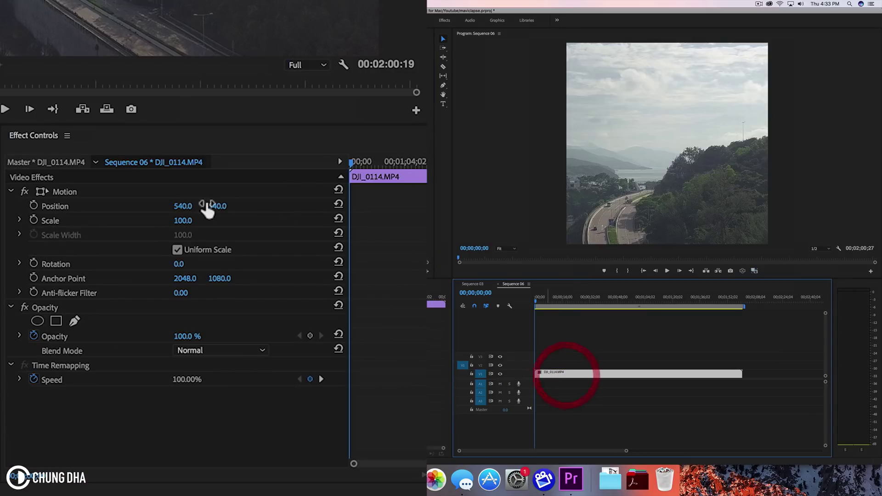
pyautogui.click(191, 220)
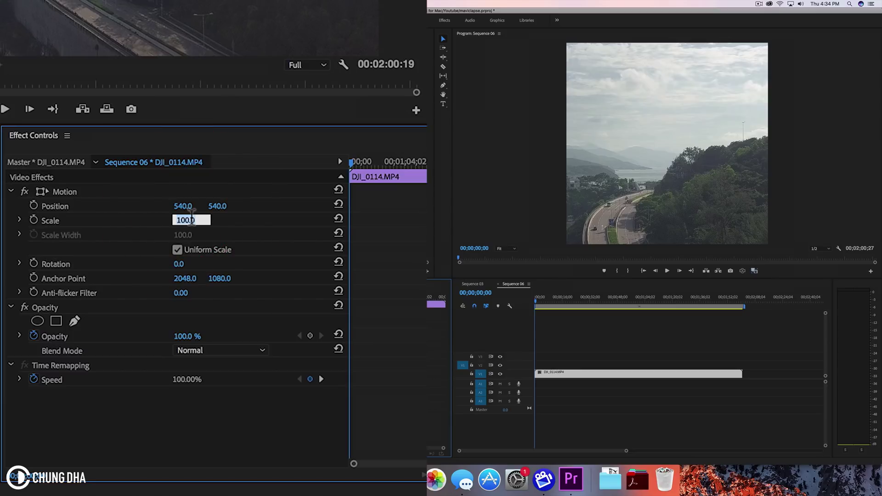
pyautogui.write('50')
pyautogui.press('Return')
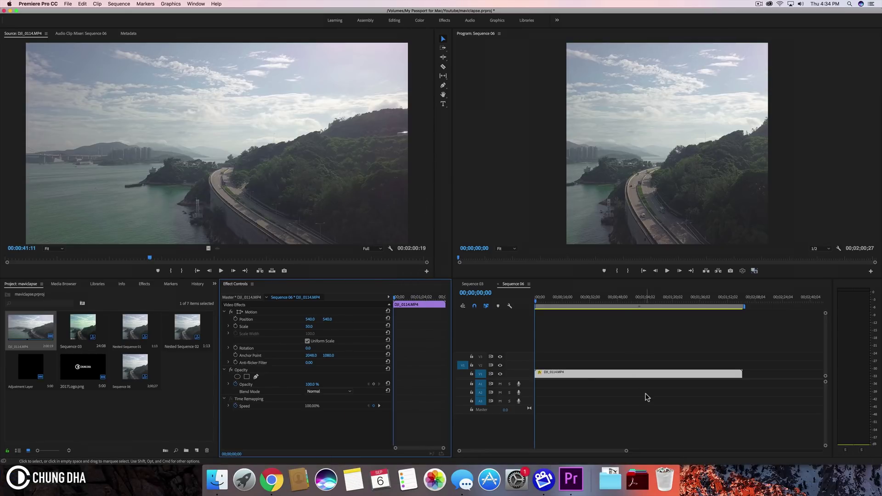
# - Play back the DJI_0114 clip, then bring up its Clip Speed / Duration settings
pyautogui.click(578, 376)
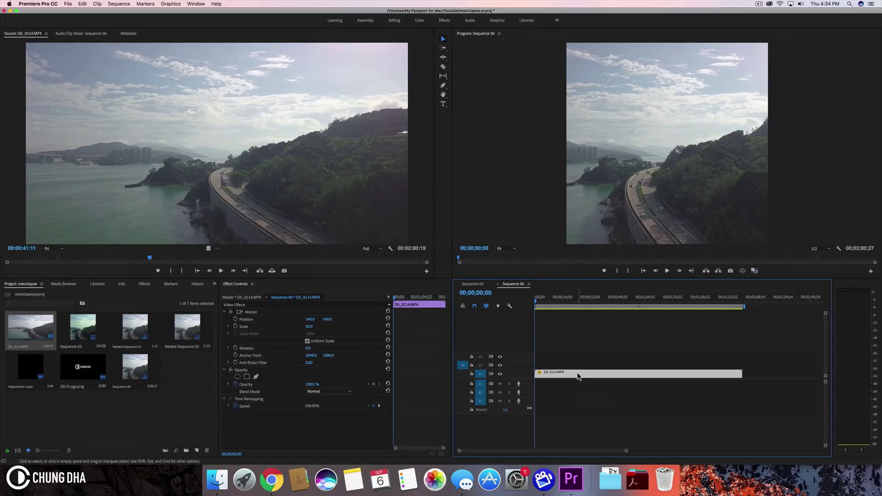
pyautogui.press('space')
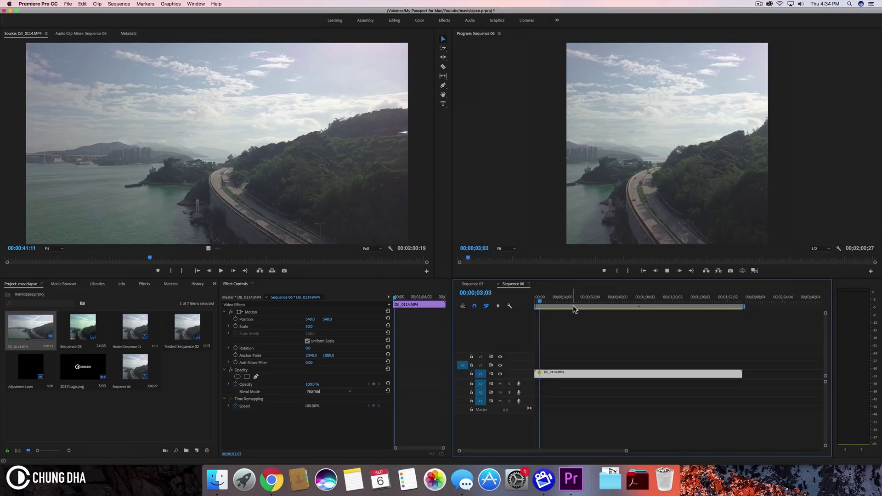
pyautogui.press('space')
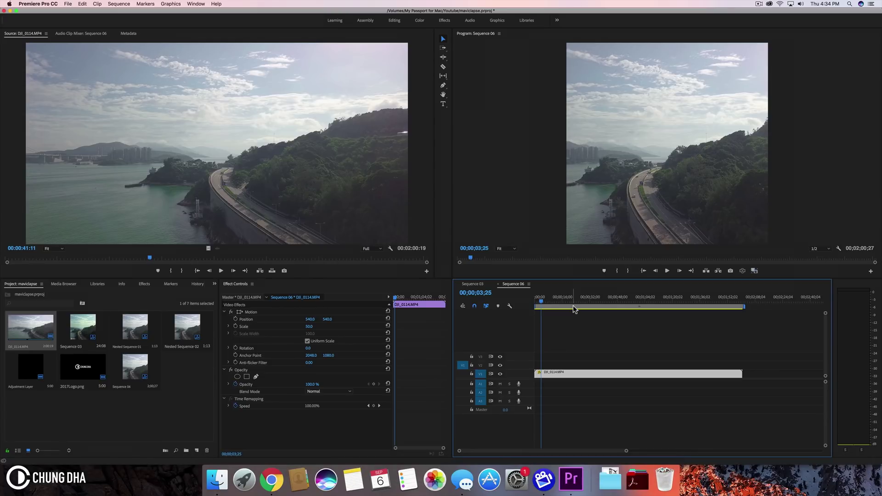
pyautogui.press('super')
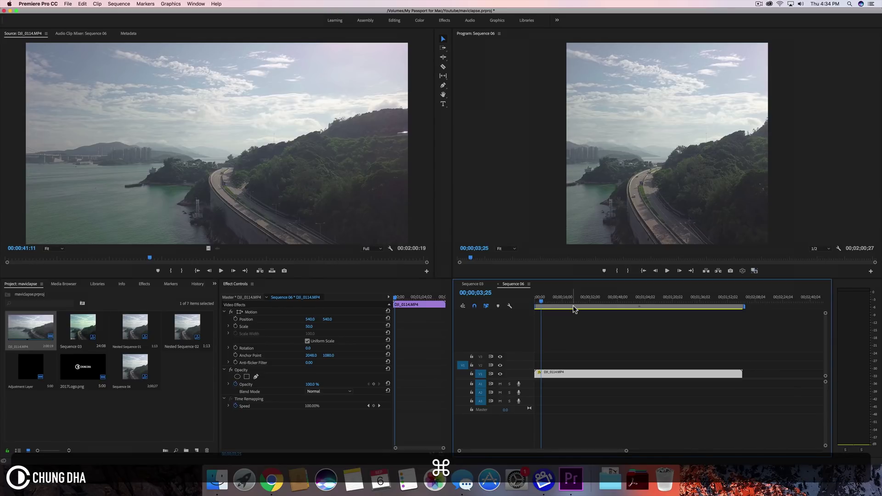
pyautogui.press('super+r')
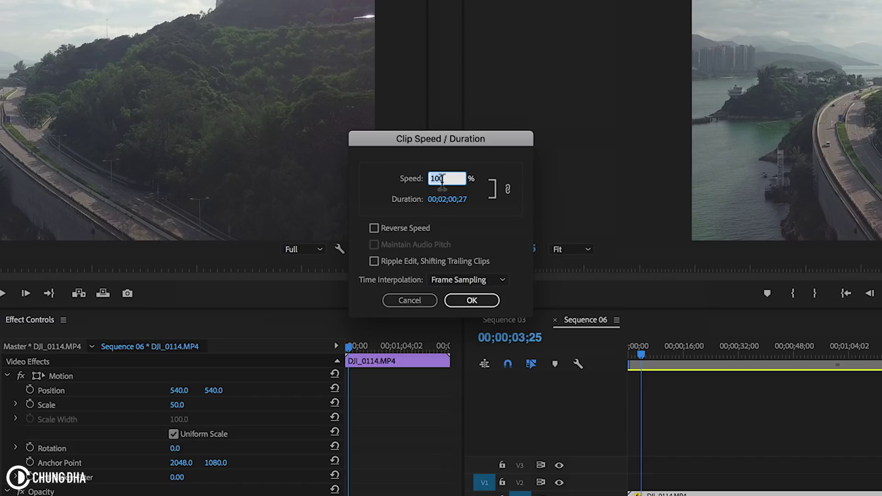
# - Set the clip speed to 8000% with Frame Blending time interpolation
pyautogui.write('8000')
pyautogui.click(448, 279)
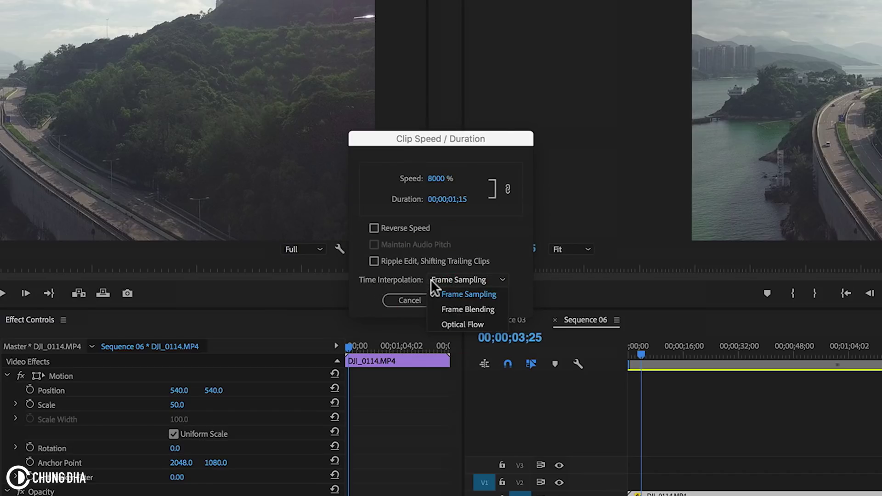
pyautogui.click(457, 304)
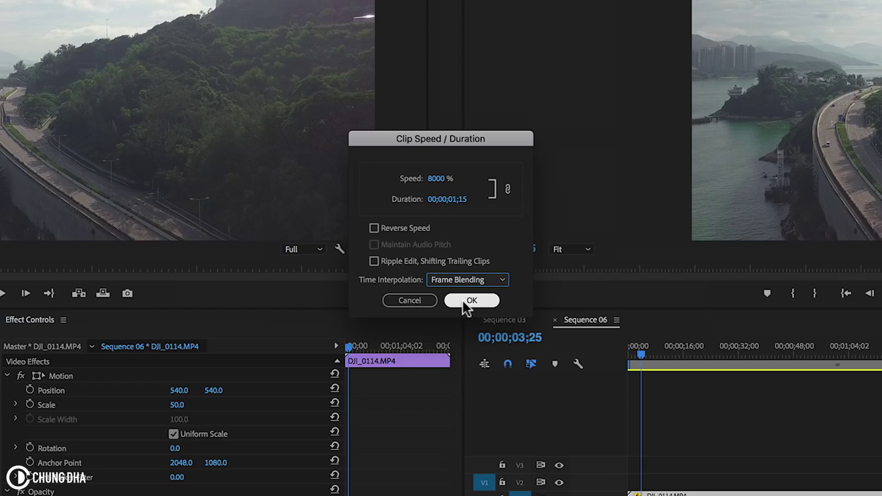
pyautogui.click(469, 301)
# - Confirm the 8000% speed, then render and preview the 00;00;01;15 clip
pyautogui.click(642, 355)
pyautogui.moveTo(542, 302); pyautogui.dragTo(556, 302)
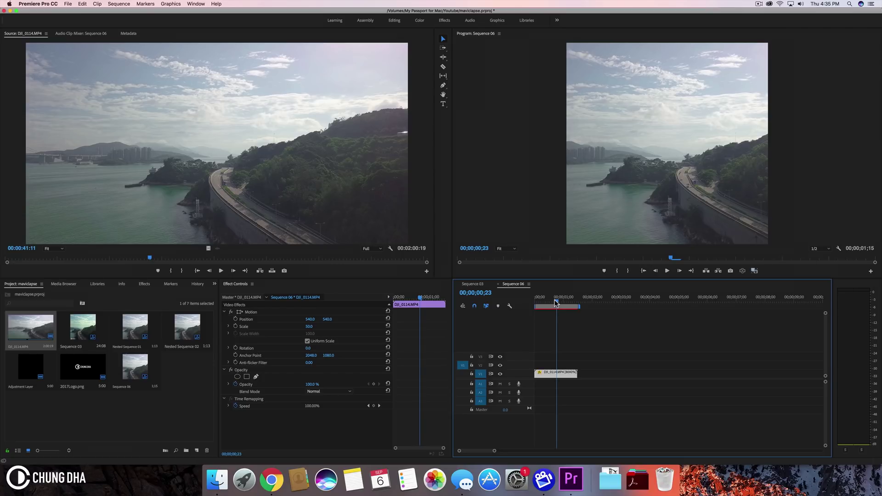
pyautogui.press('Return')
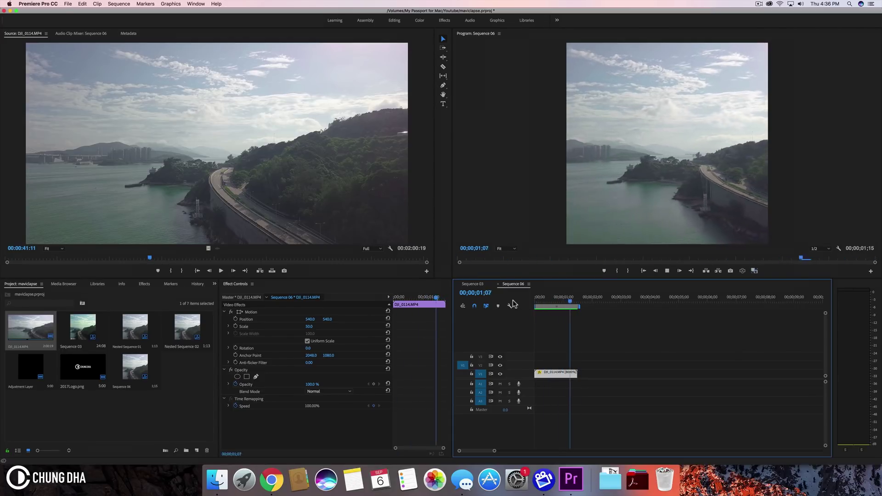
pyautogui.press('space')
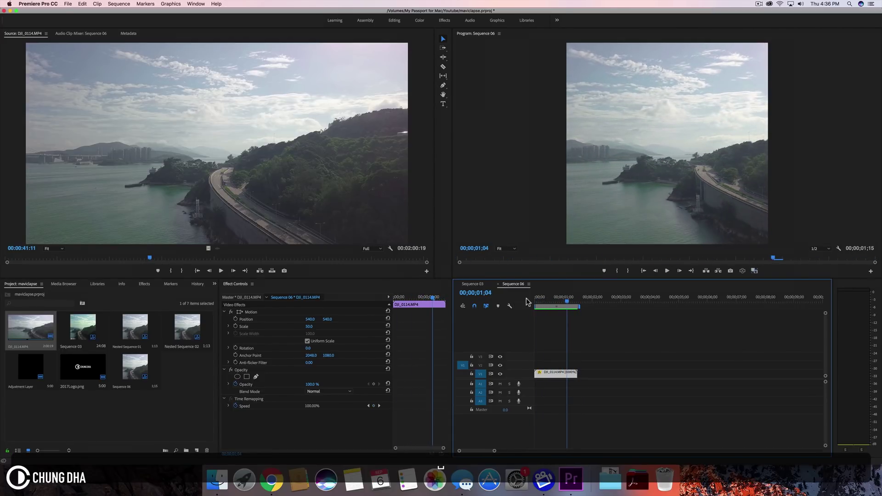
# - Nest the sped-up clip as Nested Sequence 03 and search the effects for 'warp'
pyautogui.rightClick(556, 376)
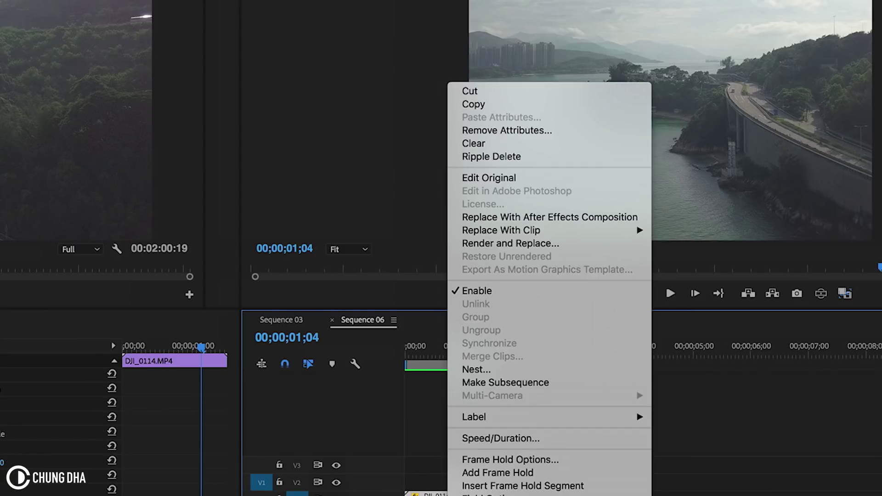
pyautogui.click(483, 368)
pyautogui.click(266, 241)
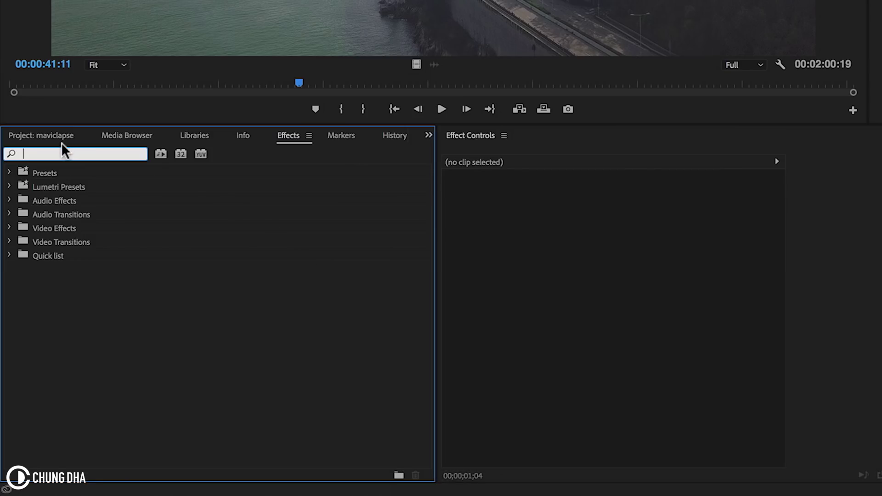
pyautogui.click(58, 153)
pyautogui.write('warp')
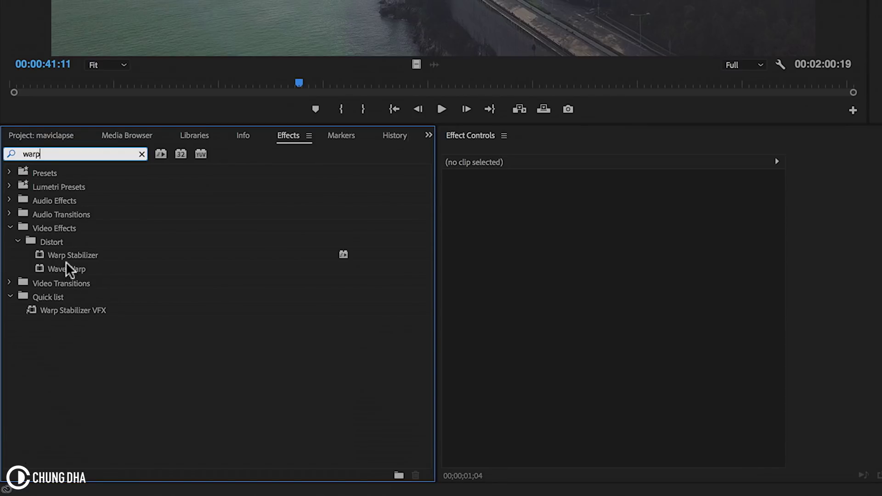
# - Apply Warp Stabilizer to Nested Sequence 03 and render its stabilized preview
pyautogui.moveTo(69, 255); pyautogui.dragTo(566, 375)
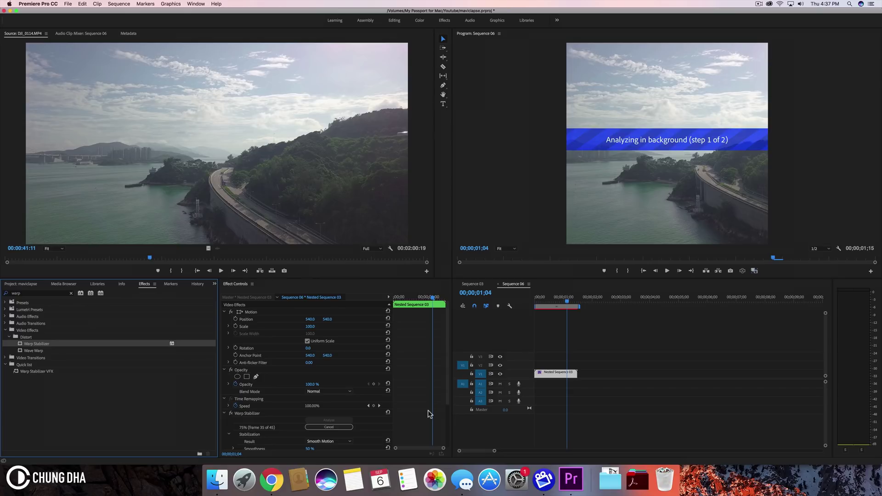
pyautogui.click(555, 376)
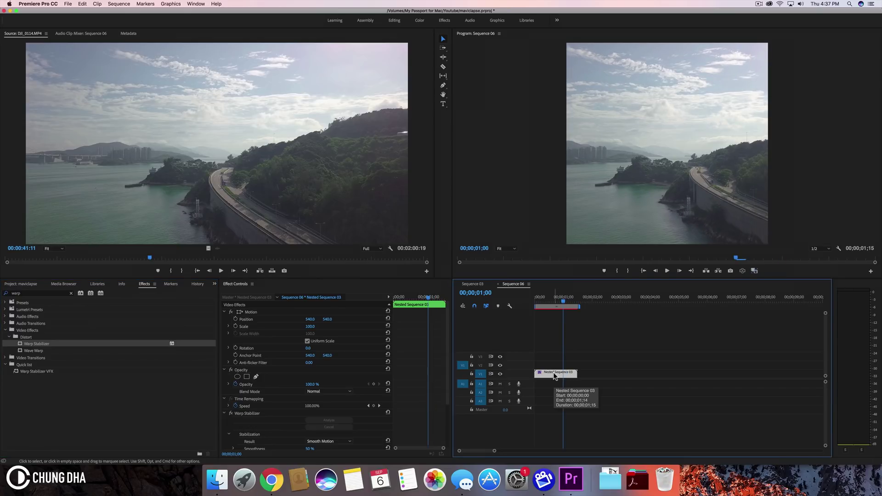
pyautogui.press('Return')
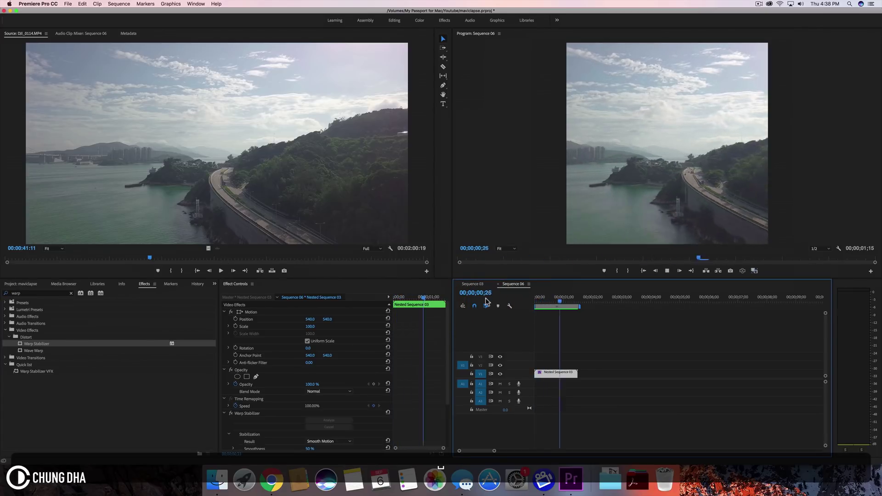
# - Duplicate Nested Sequence 03 right after the original, spanning 00;00;01;15 to 00;00;02;29
pyautogui.click(563, 300)
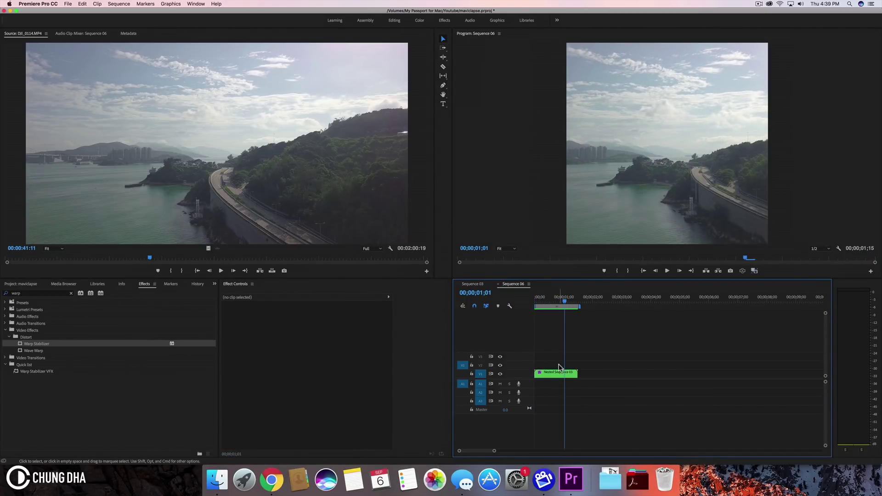
pyautogui.moveTo(548, 373); pyautogui.dragTo(591, 374)
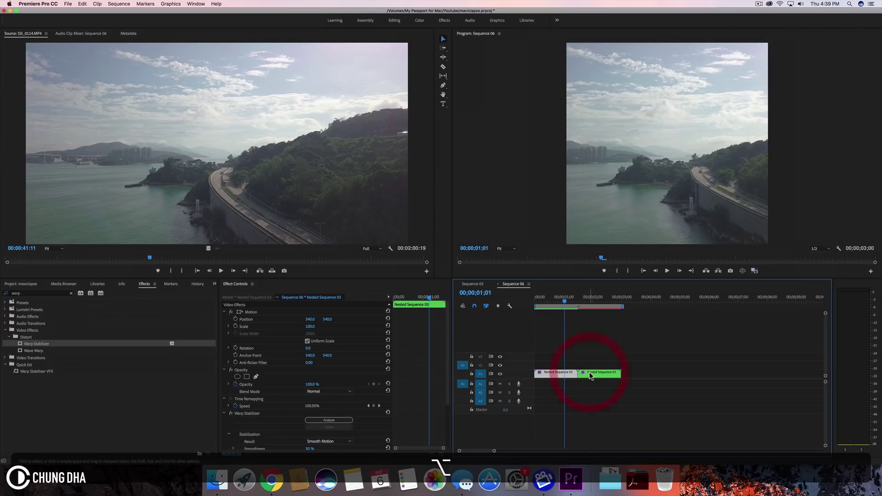
pyautogui.click(583, 301)
pyautogui.click(591, 302)
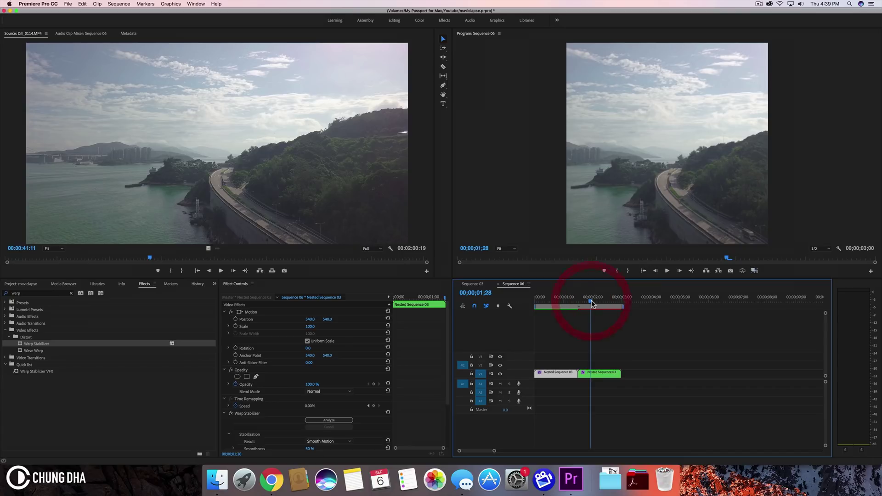
# - Nest the second copy as Nested Sequence 04
pyautogui.rightClick(605, 374)
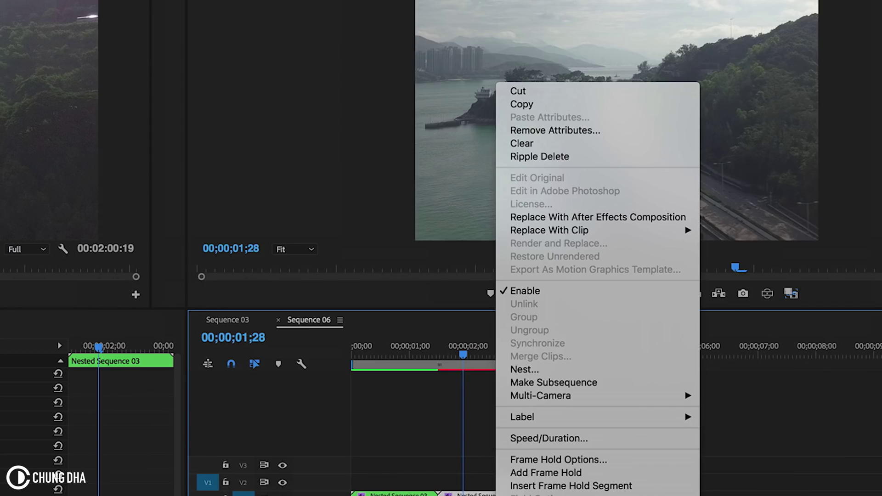
pyautogui.click(538, 373)
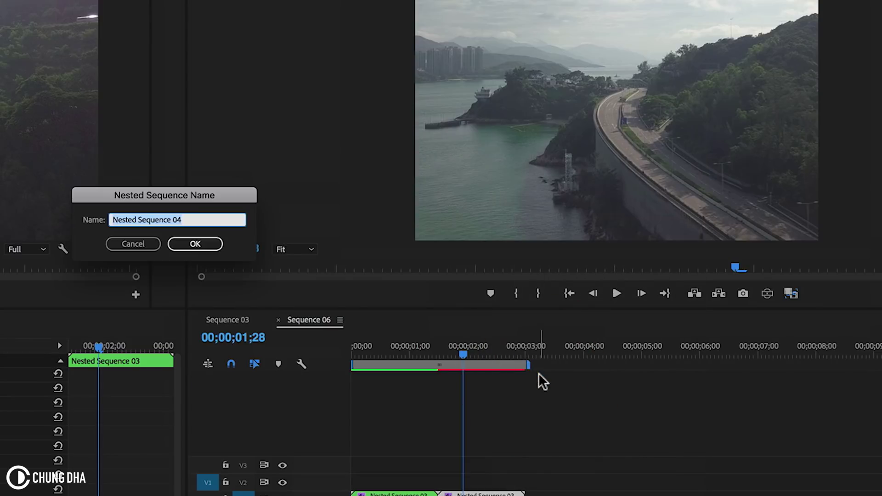
pyautogui.click(211, 243)
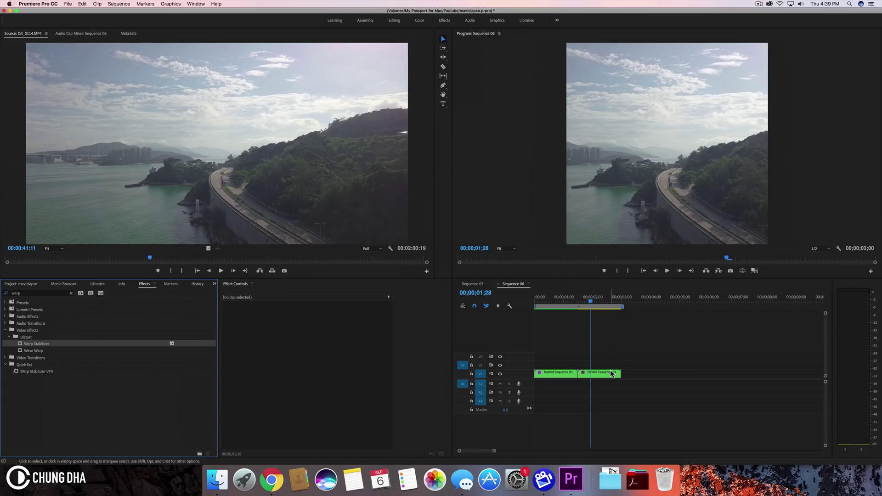
# - Turn on Reverse Speed for Nested Sequence 04
pyautogui.rightClick(601, 373)
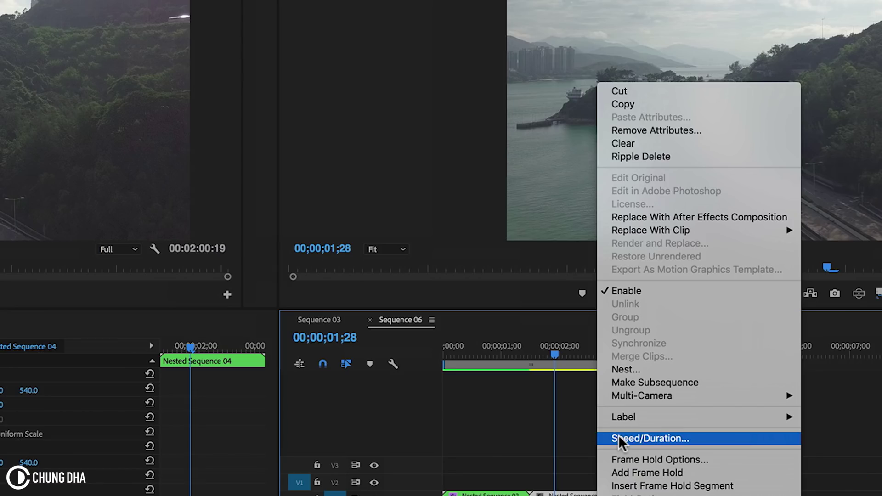
pyautogui.click(618, 438)
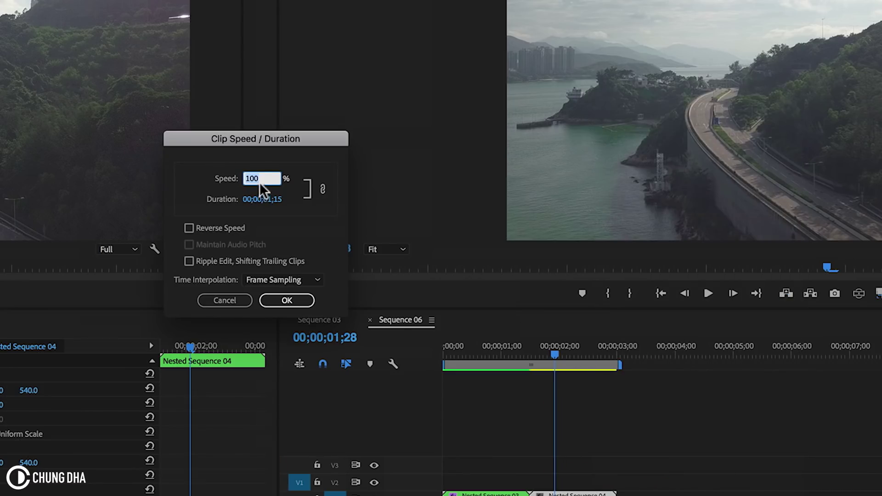
pyautogui.click(189, 228)
pyautogui.click(297, 302)
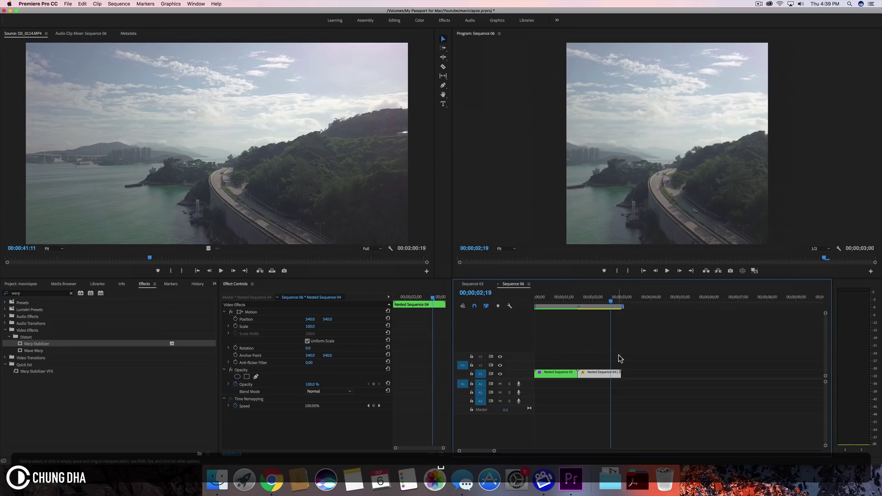
# - Duplicate the forward-and-reverse nested pair along V1 to about 15 seconds, then play from the start
pyautogui.moveTo(622, 352); pyautogui.dragTo(689, 375)
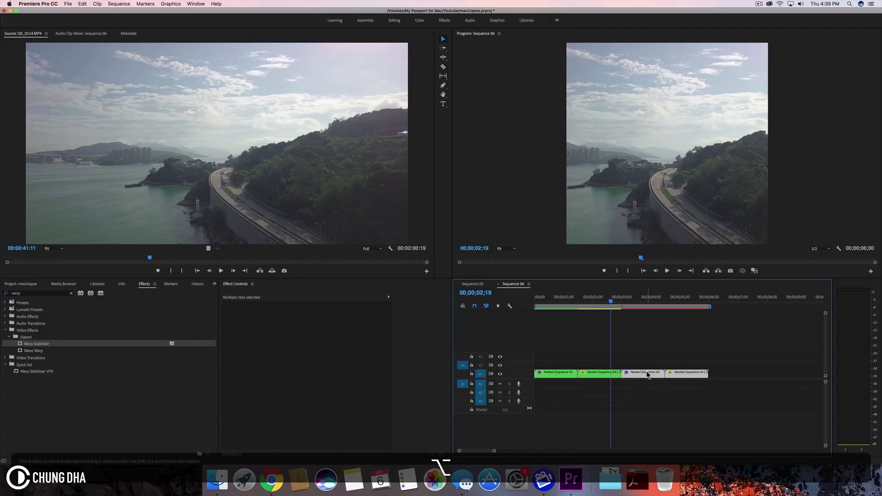
pyautogui.moveTo(553, 356); pyautogui.dragTo(748, 394)
pyautogui.click(564, 373)
pyautogui.moveTo(564, 373); pyautogui.dragTo(735, 374)
pyautogui.press('Home')
pyautogui.press('space')
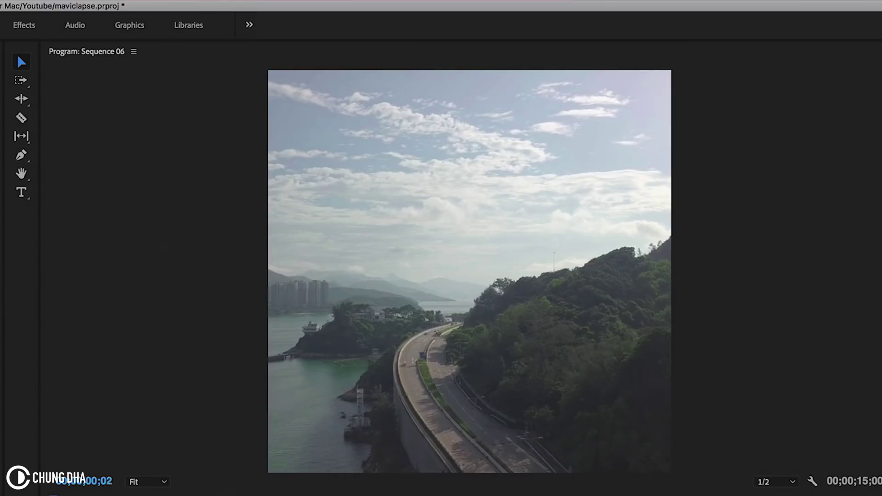